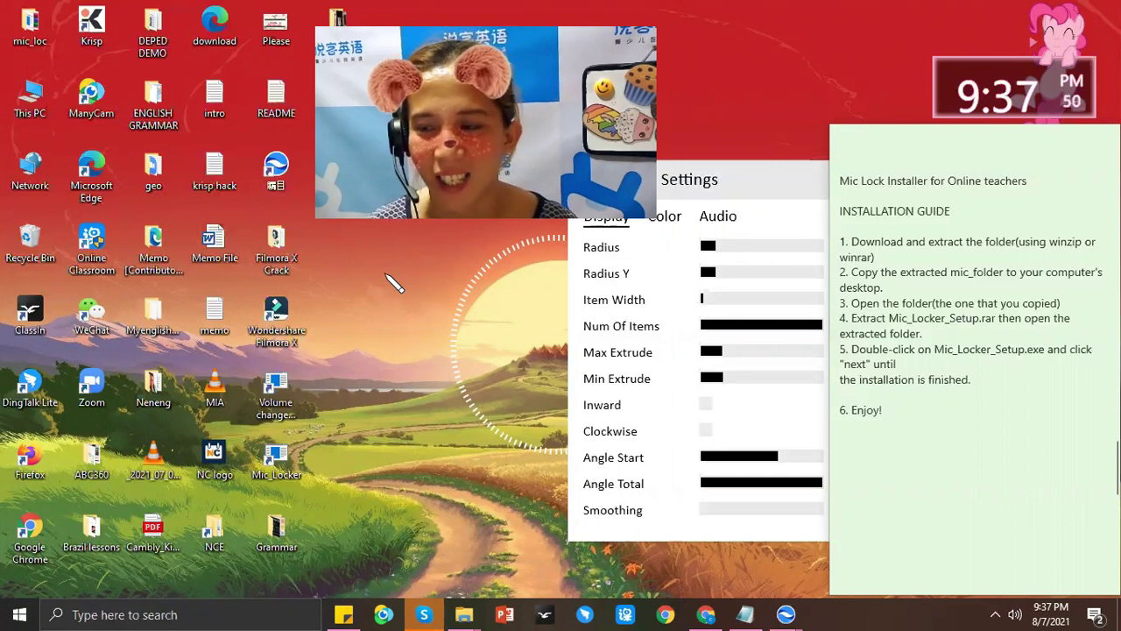
- Switch to the Sticky Notes window showing the Mic Lock installation guide
key(alt+Tab)
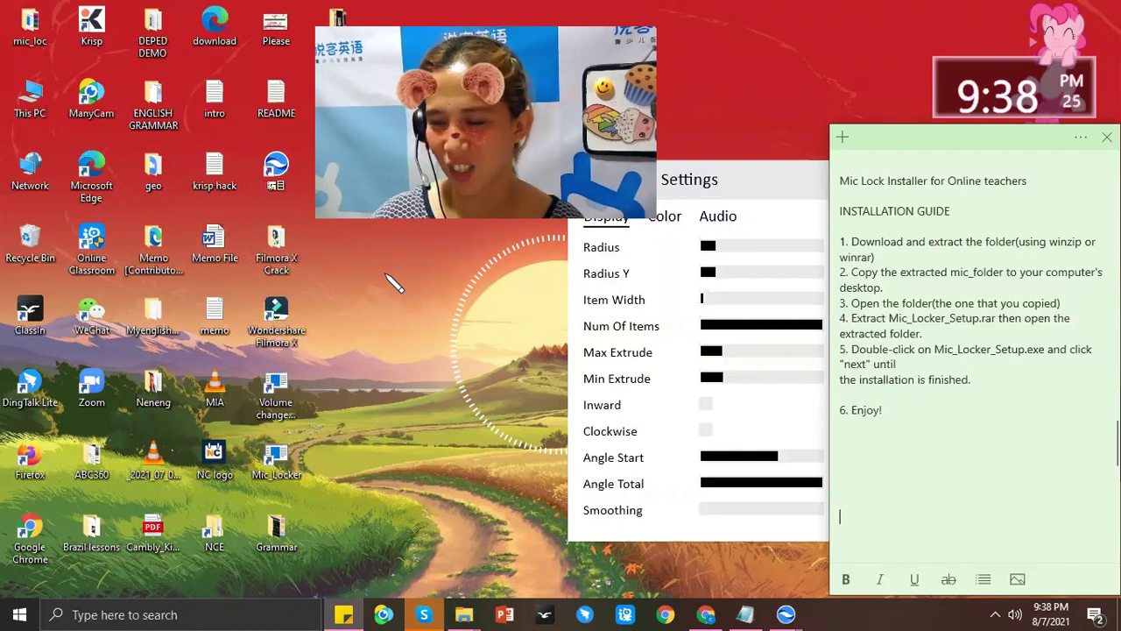
- Copy the youtu.be link from the guide note and bring up Chrome's Mic Lock Installer video
click(777, 141)
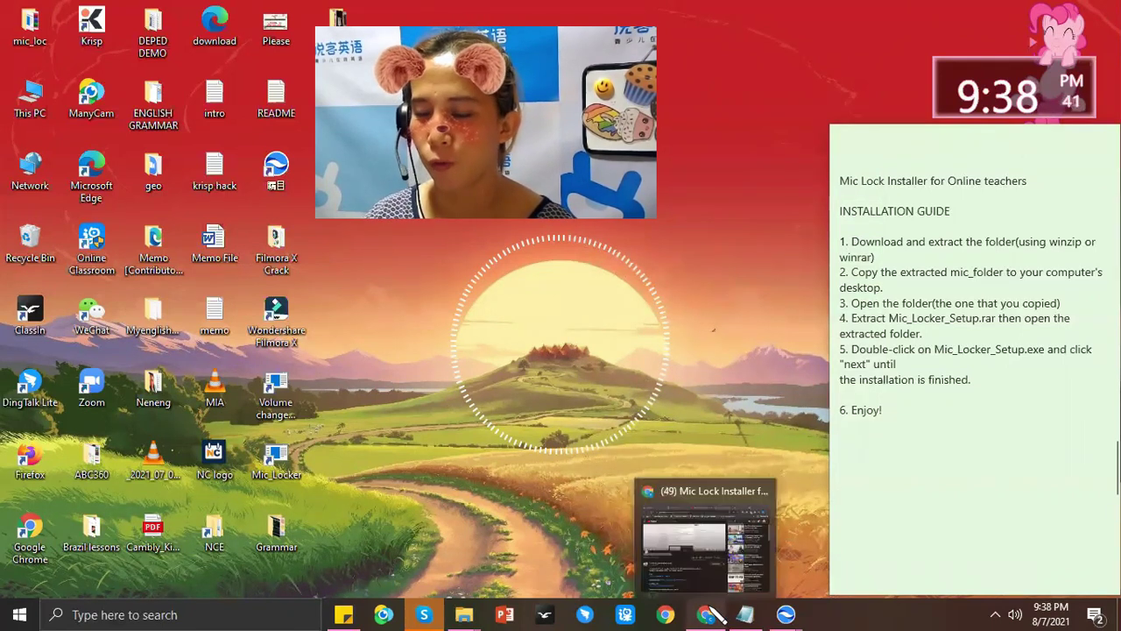
scroll(960, 470, up, 4)
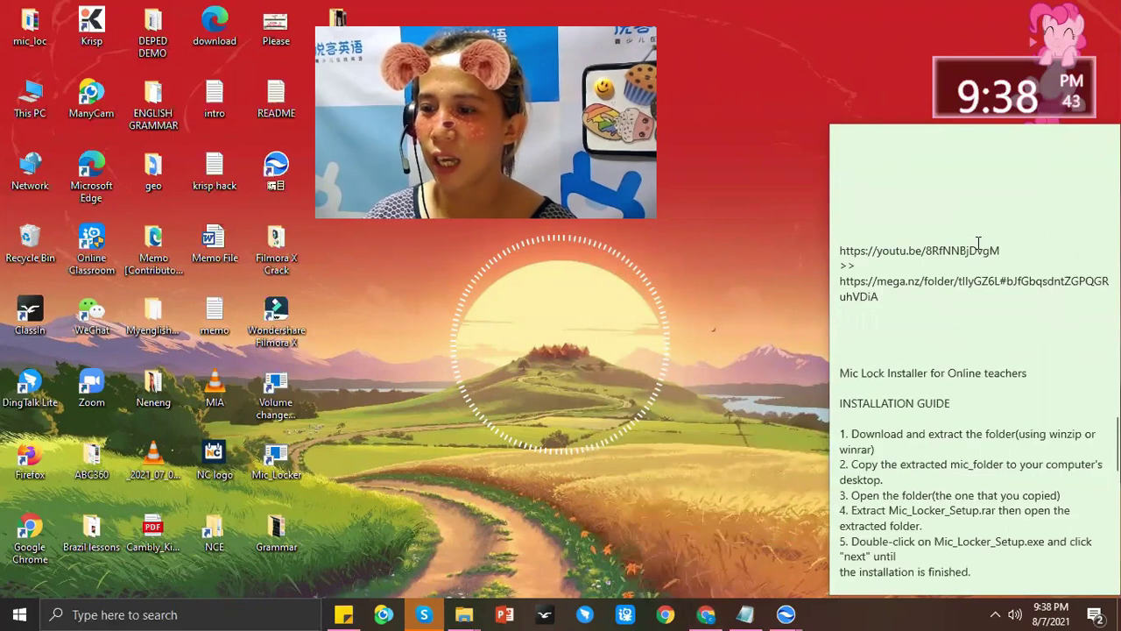
click(1005, 251)
shift+click(839, 250)
key(ctrl+c)
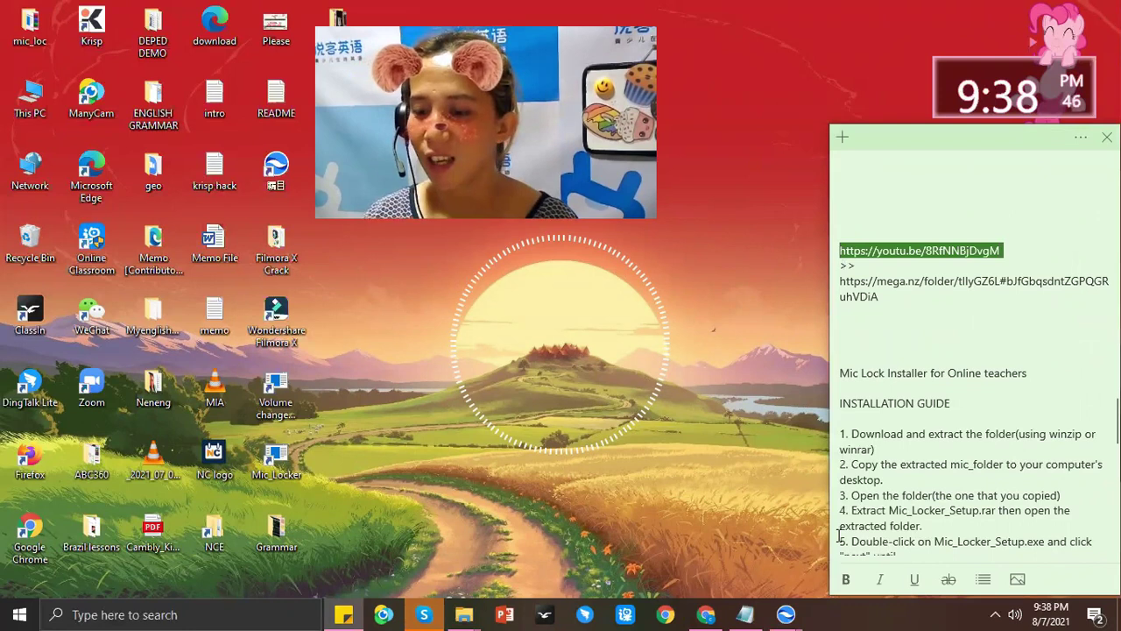
click(706, 615)
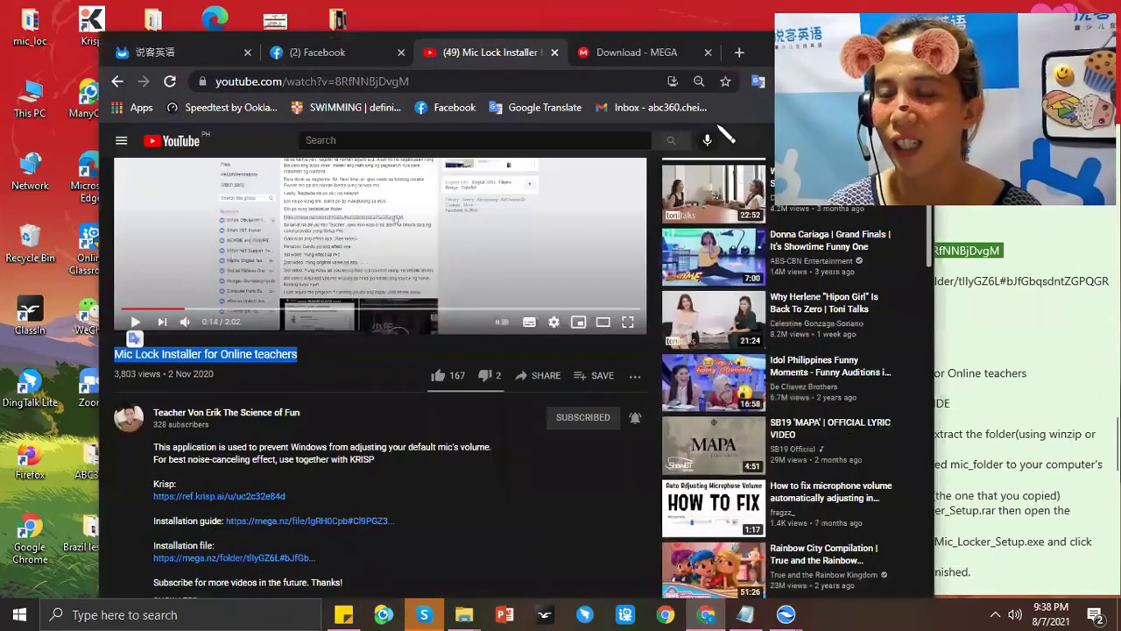
- Load the copied YouTube link in the MEGA tab, then close the YouTube tabs
click(649, 52)
click(427, 75)
key(ctrl+v)
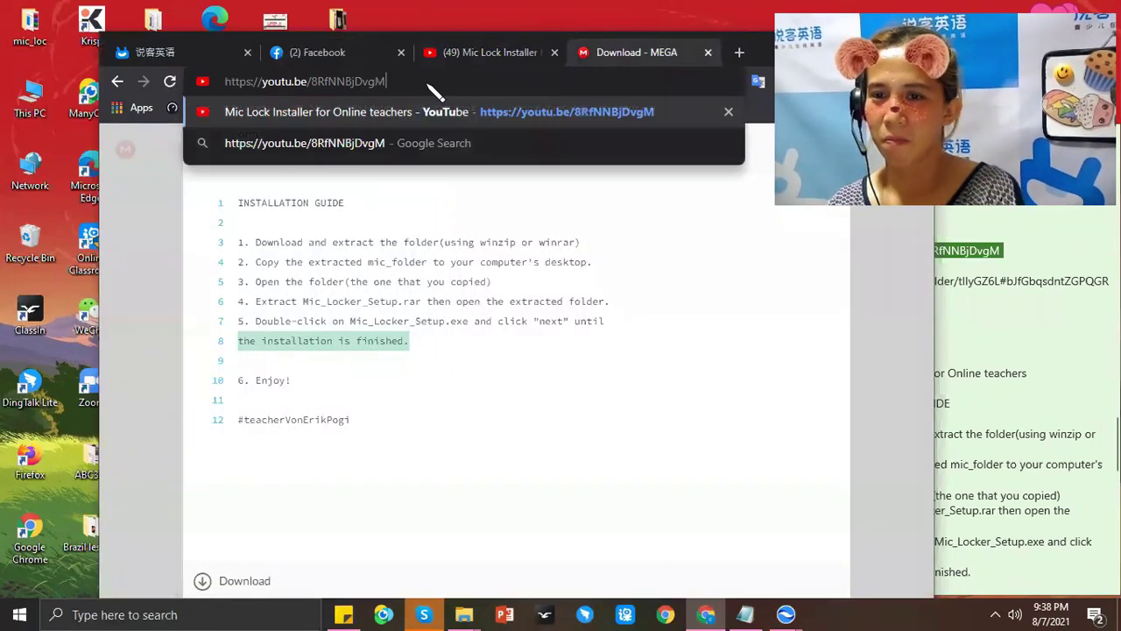
key(Return)
key(ctrl+w)
key(ctrl+w)
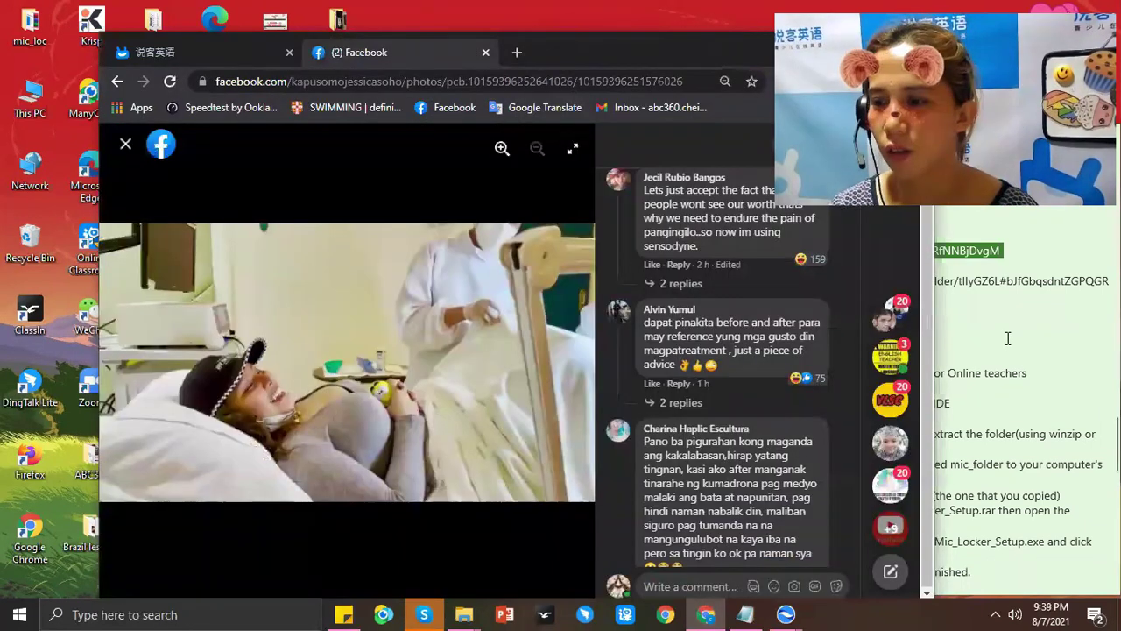
- Copy the mega.nz folder link from the note and open it in a new Chrome tab
click(888, 392)
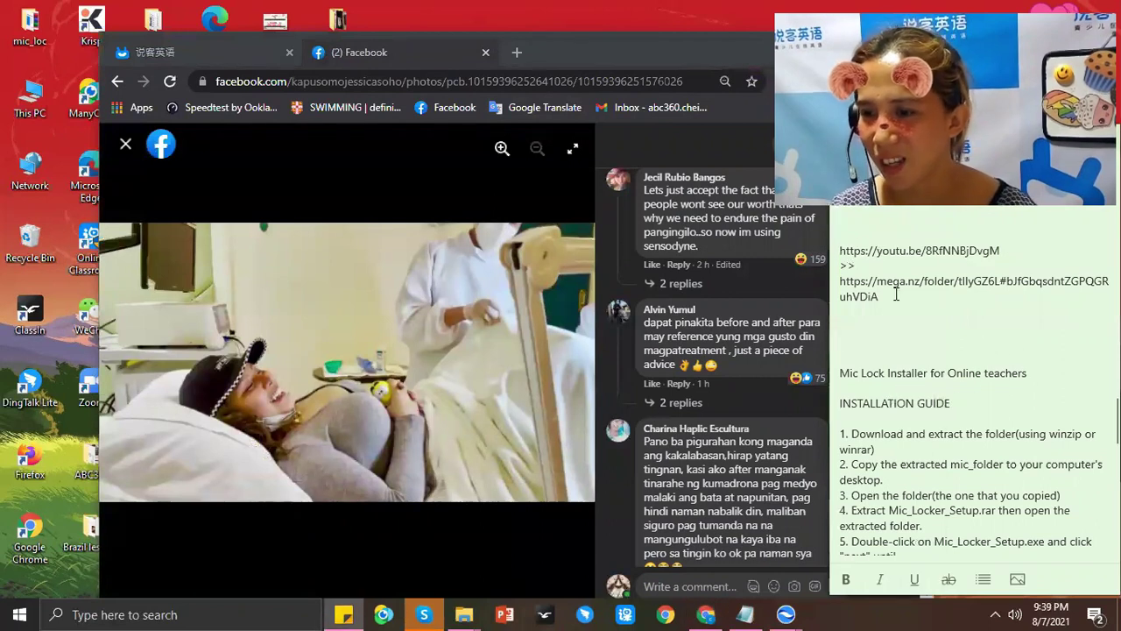
drag(873, 296, 841, 278)
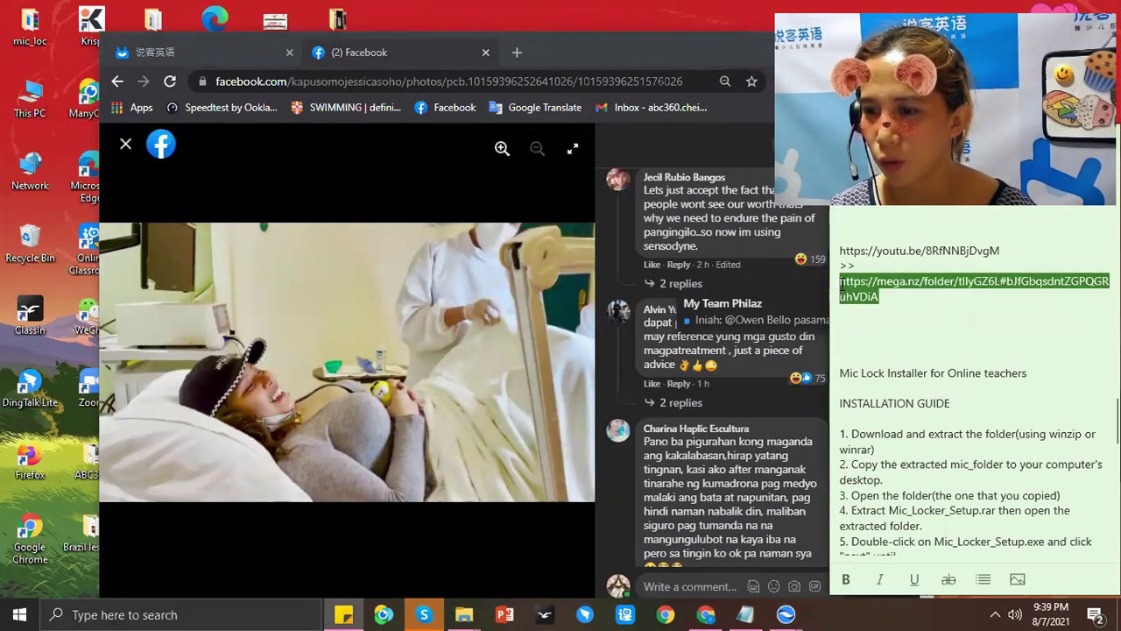
click(516, 53)
text(https://mega.nz/folder/tIlyGZ6L#bJfGbqsdntZGPQGRuhVDiA)
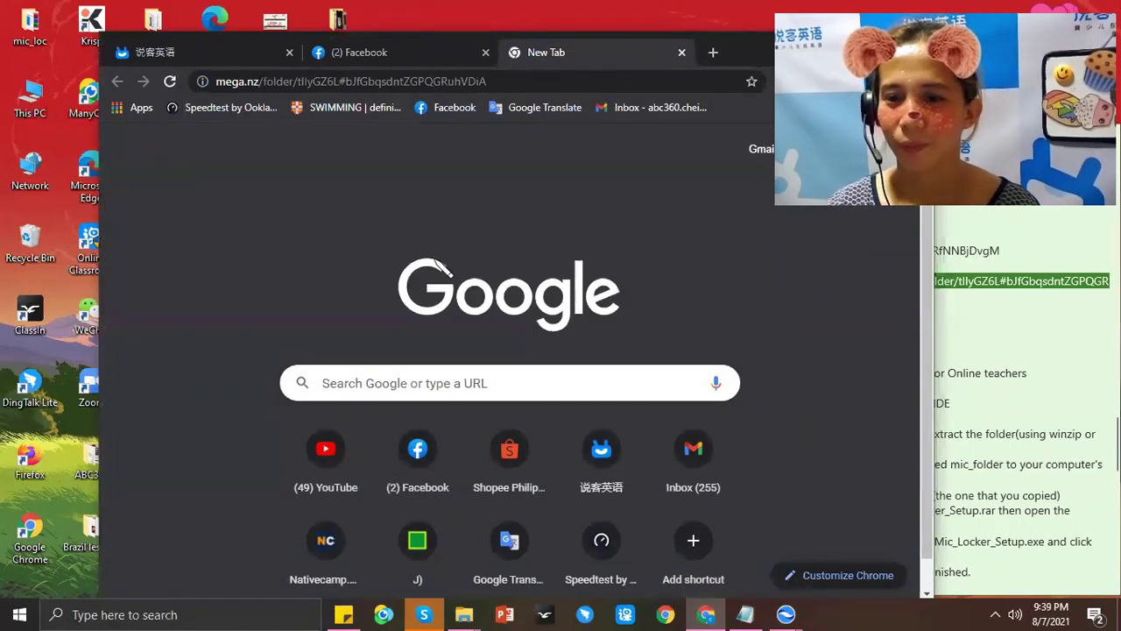
key(Return)
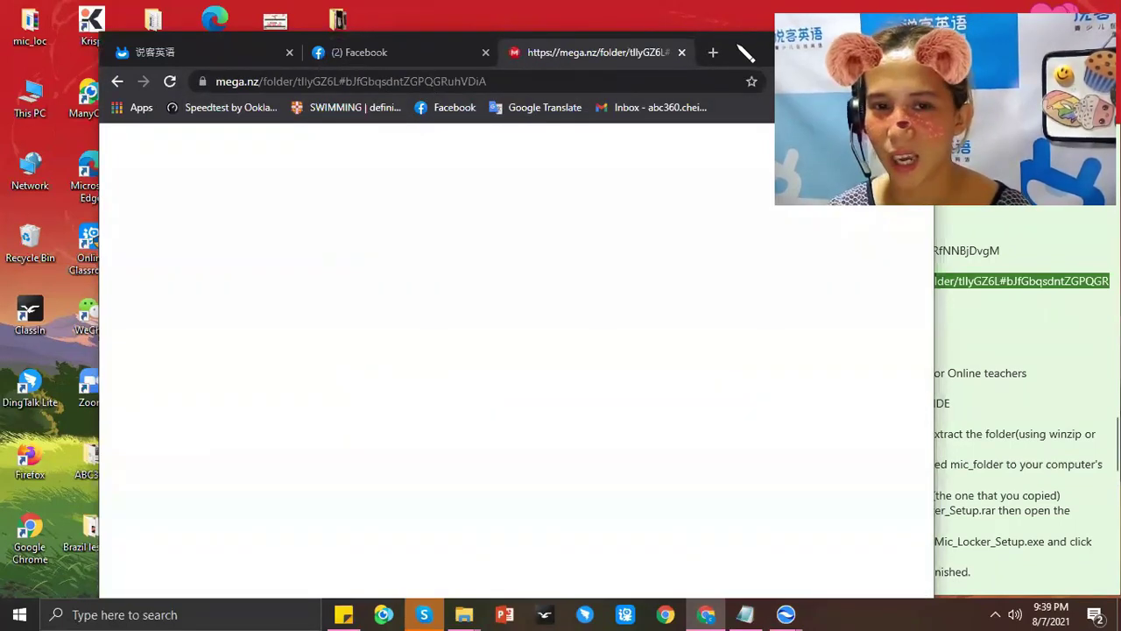
drag(740, 48, 640, 43)
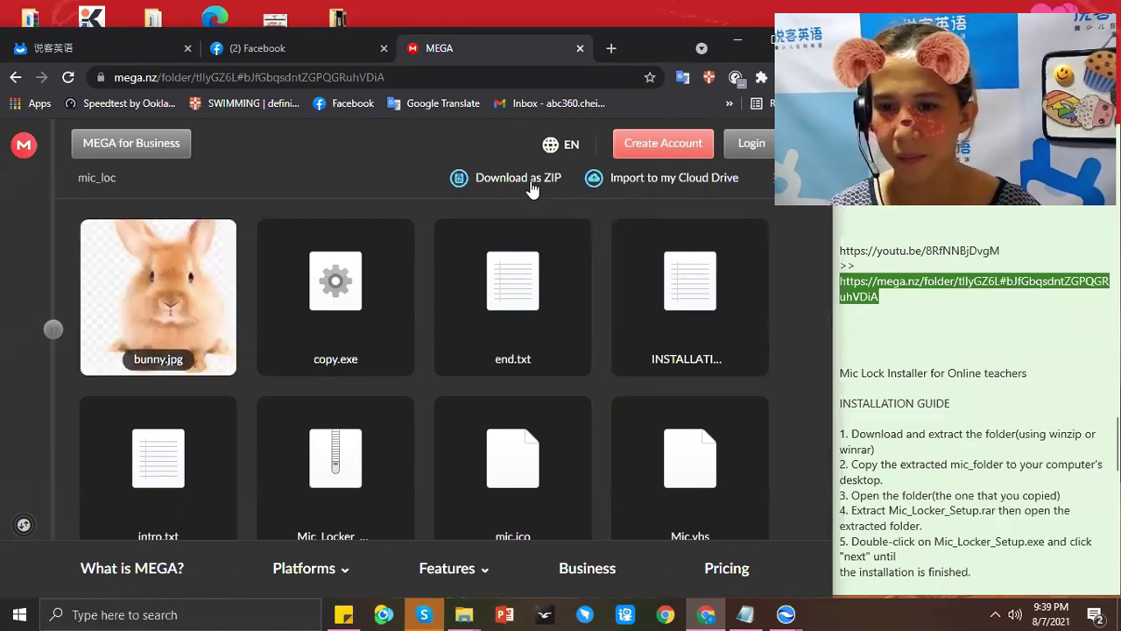
- Download the mic_loc folder as a ZIP and open mic_loc (1).zip in WinRAR
click(532, 184)
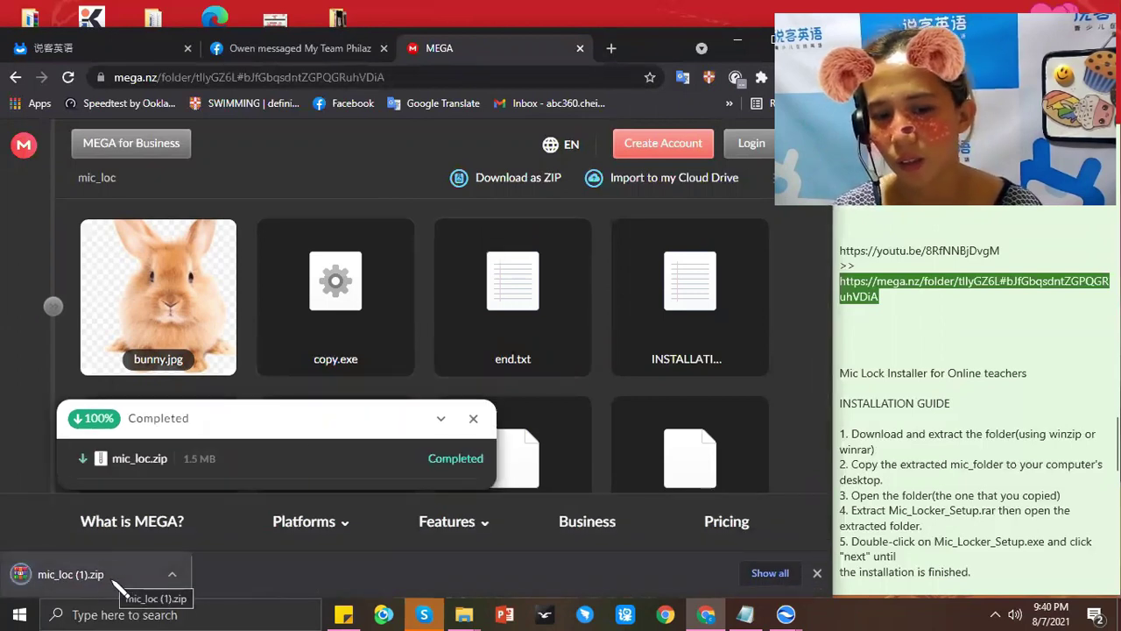
click(97, 574)
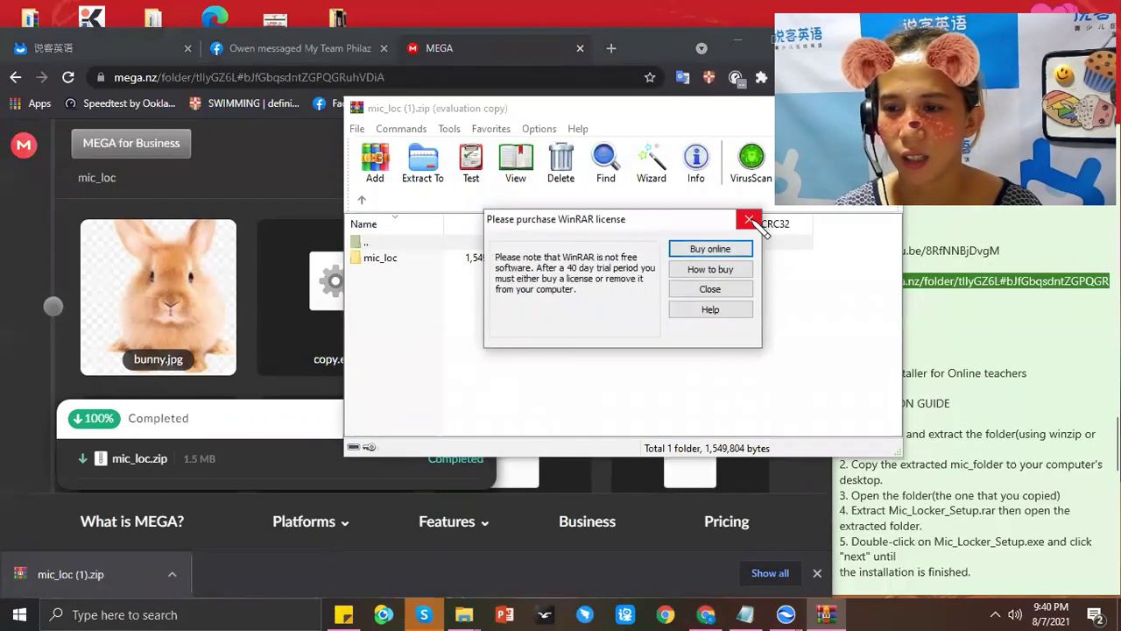
- Dismiss WinRAR's licence nag and extract mic_loc onto the desktop, replacing the old copy
click(750, 219)
click(512, 244)
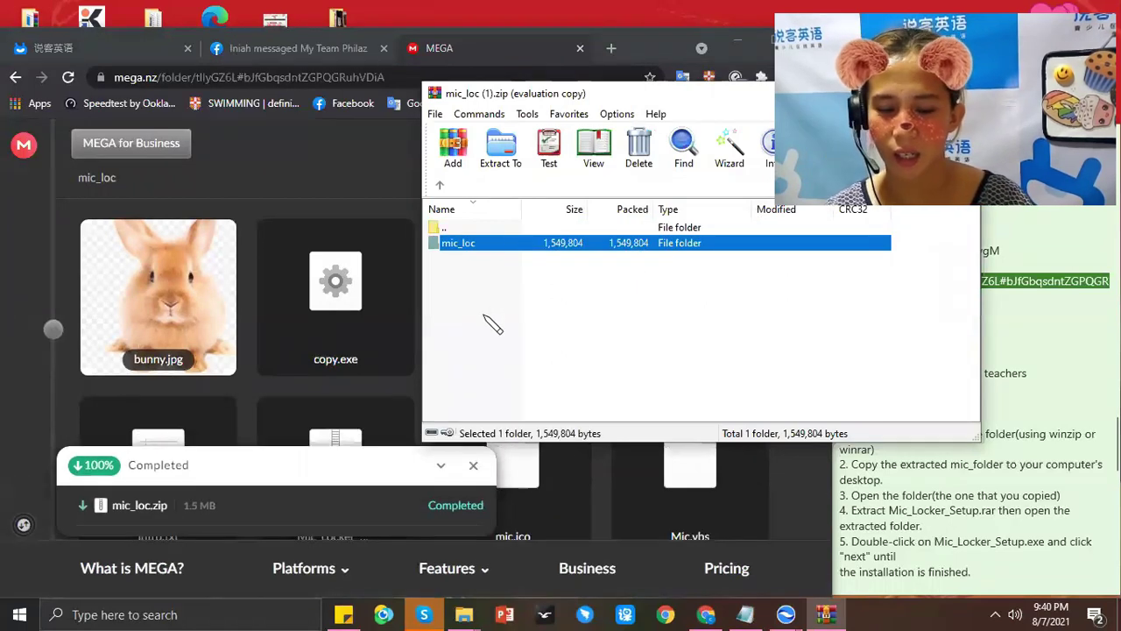
click(645, 59)
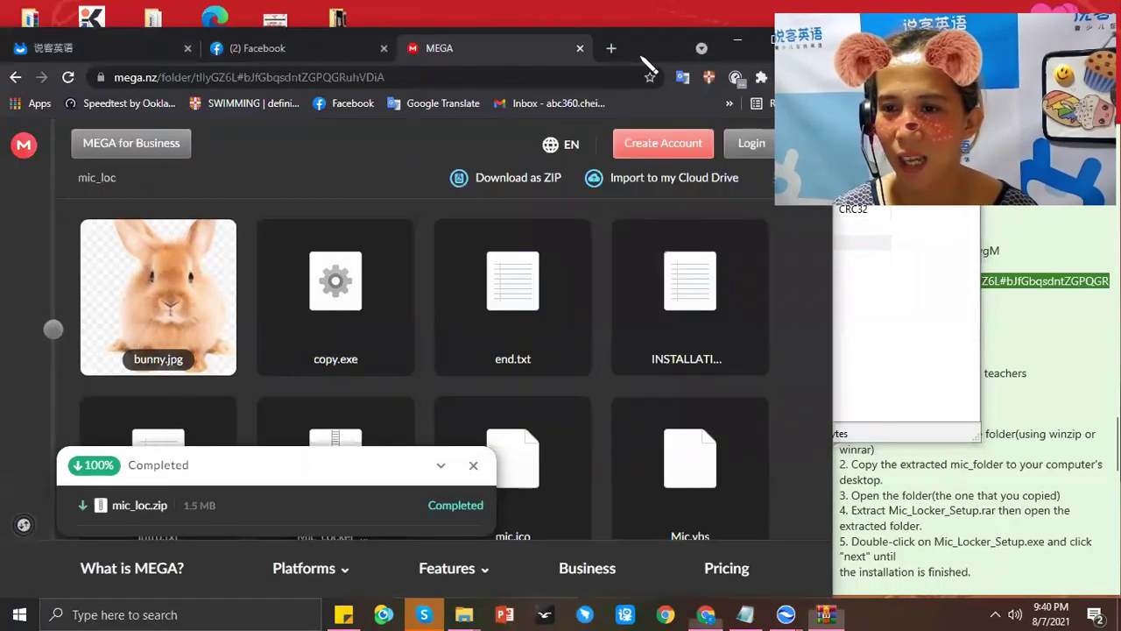
click(737, 39)
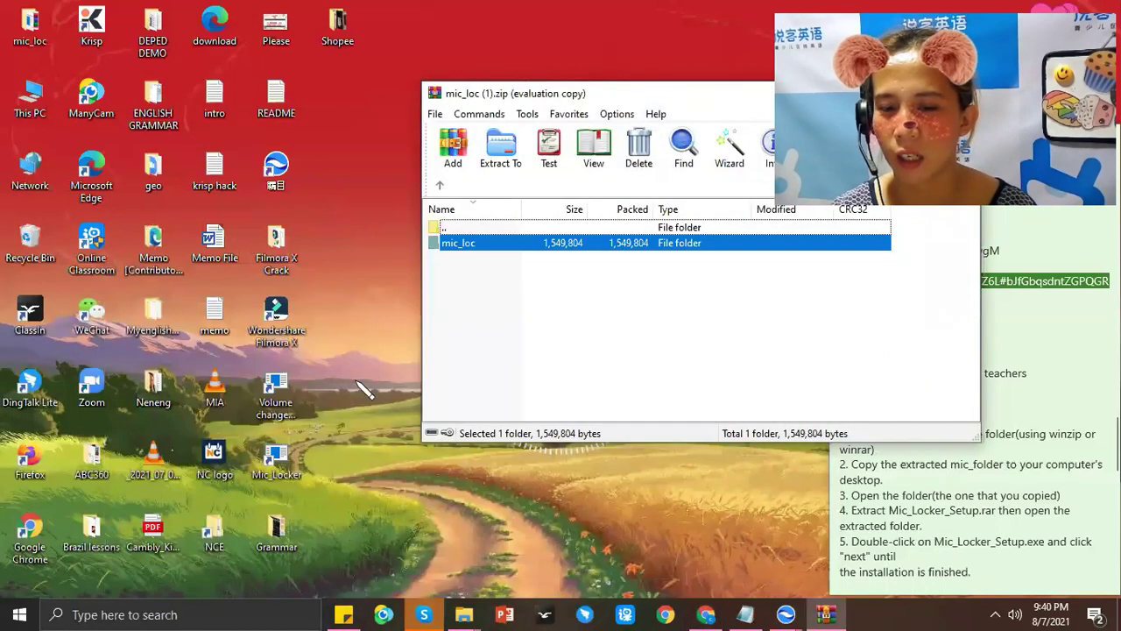
click(331, 256)
right_click(331, 254)
click(368, 295)
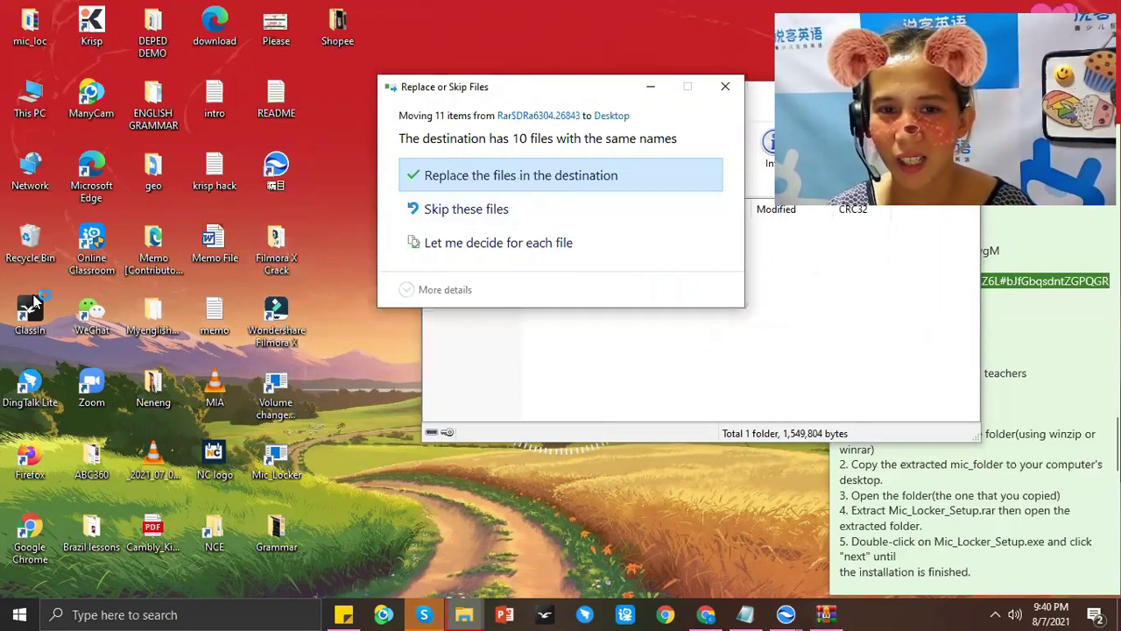
click(31, 36)
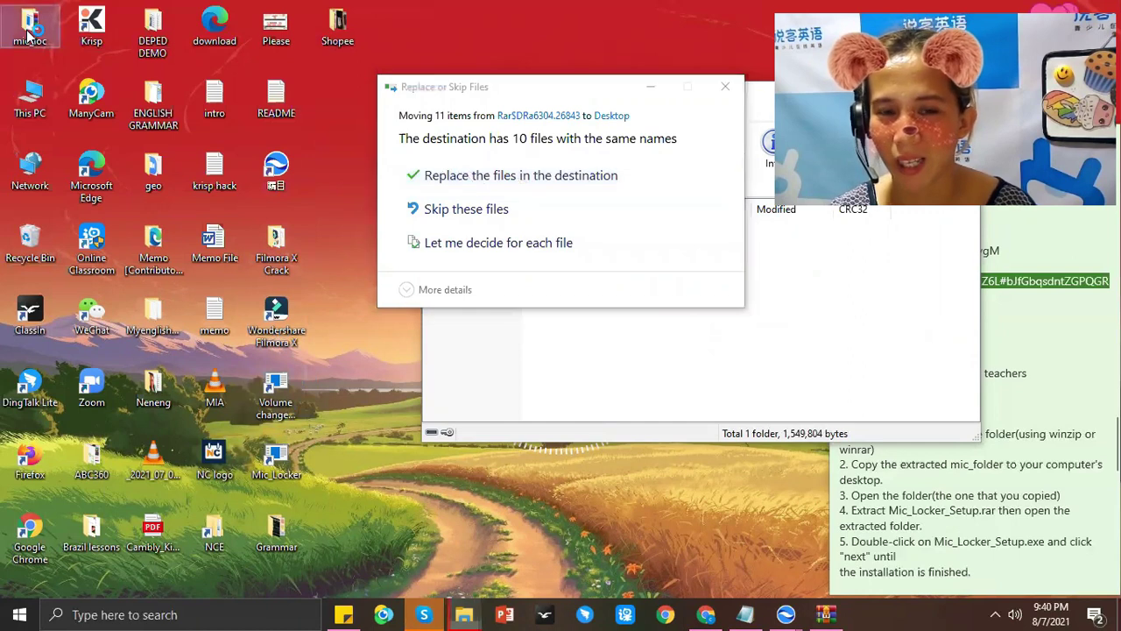
click(501, 184)
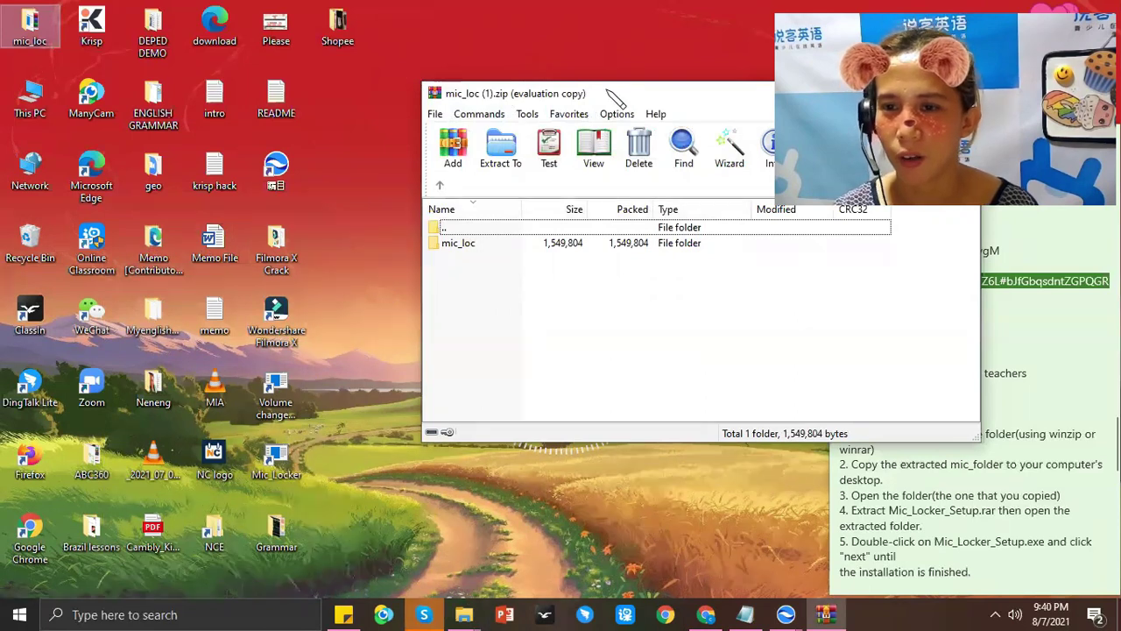
drag(613, 96, 309, 115)
- Close WinRAR and open the desktop mic_loc folder in File Explorer
click(658, 111)
double_click(29, 26)
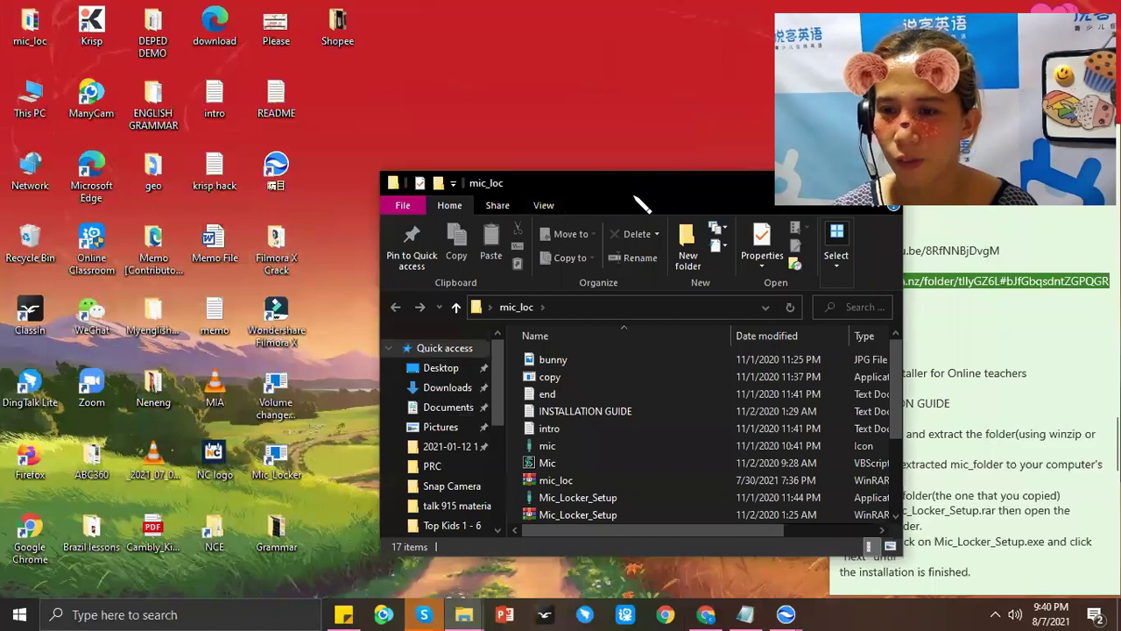
drag(635, 201, 495, 131)
scroll(518, 393, down, 2)
scroll(464, 409, down, 2)
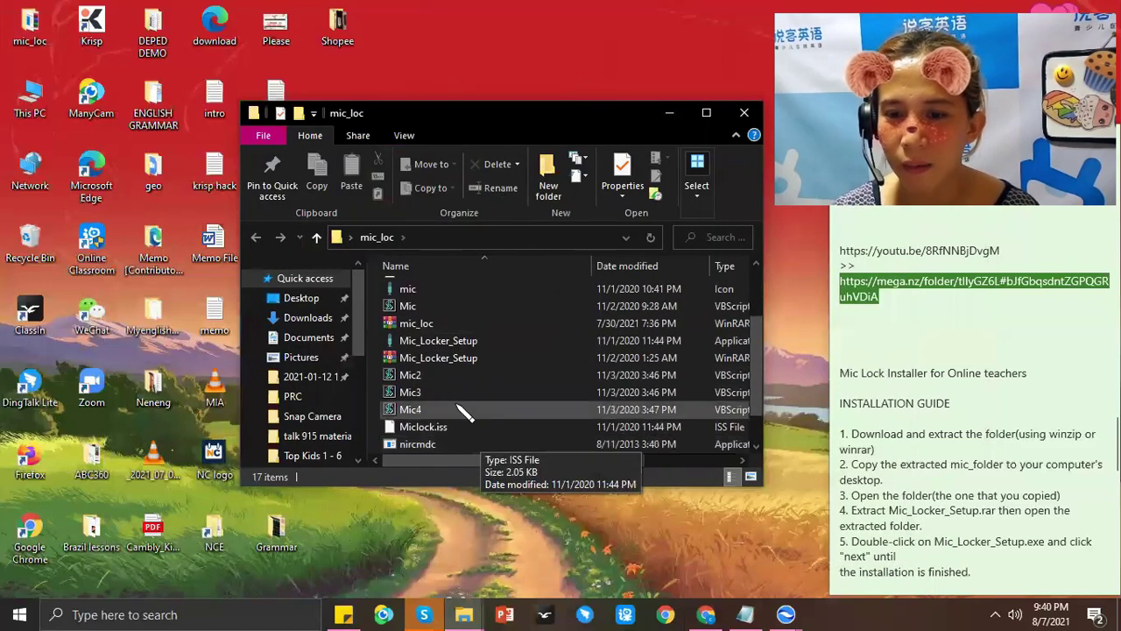
scroll(475, 425, down, 1)
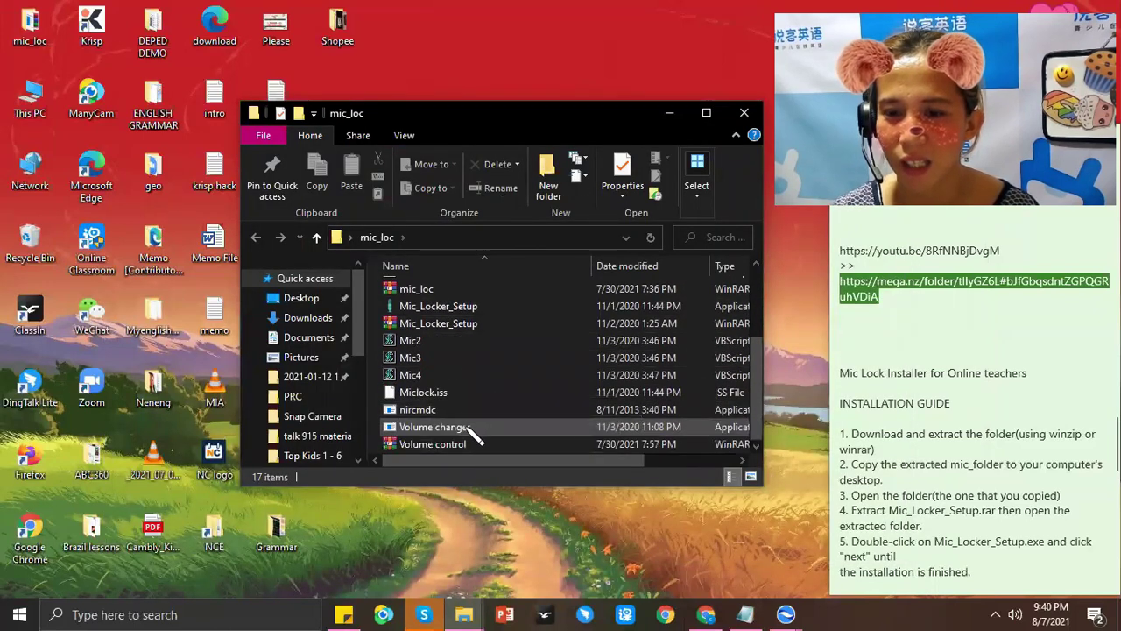
- Extract Mic_Locker_Setup.rar here, replacing the existing Mic_Locker_Setup file, and select the installer
click(467, 323)
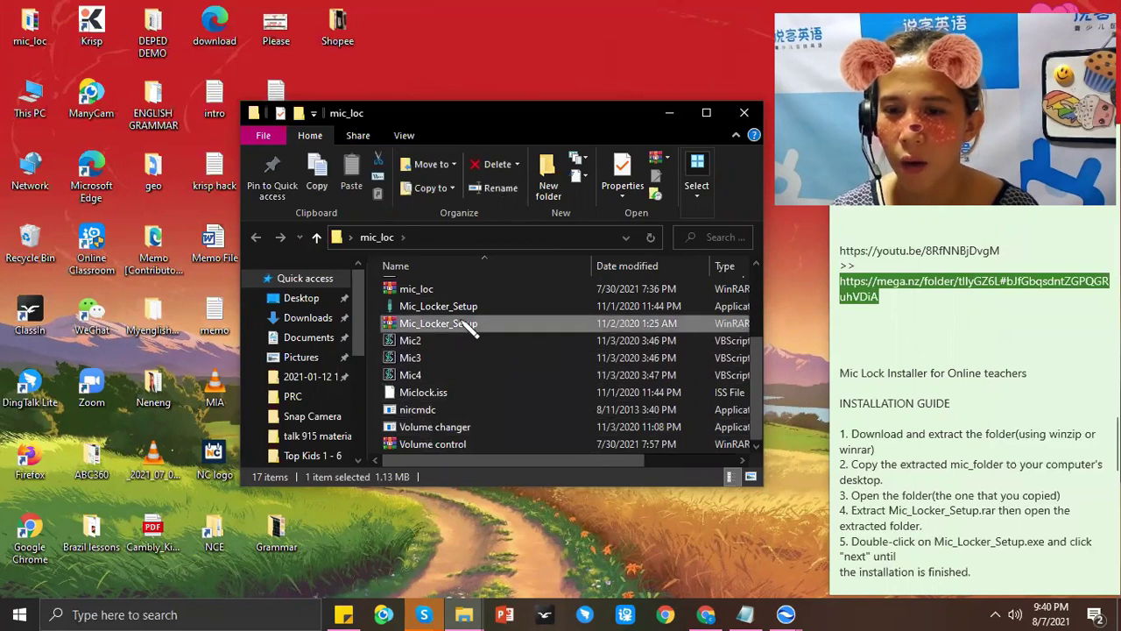
right_click(481, 325)
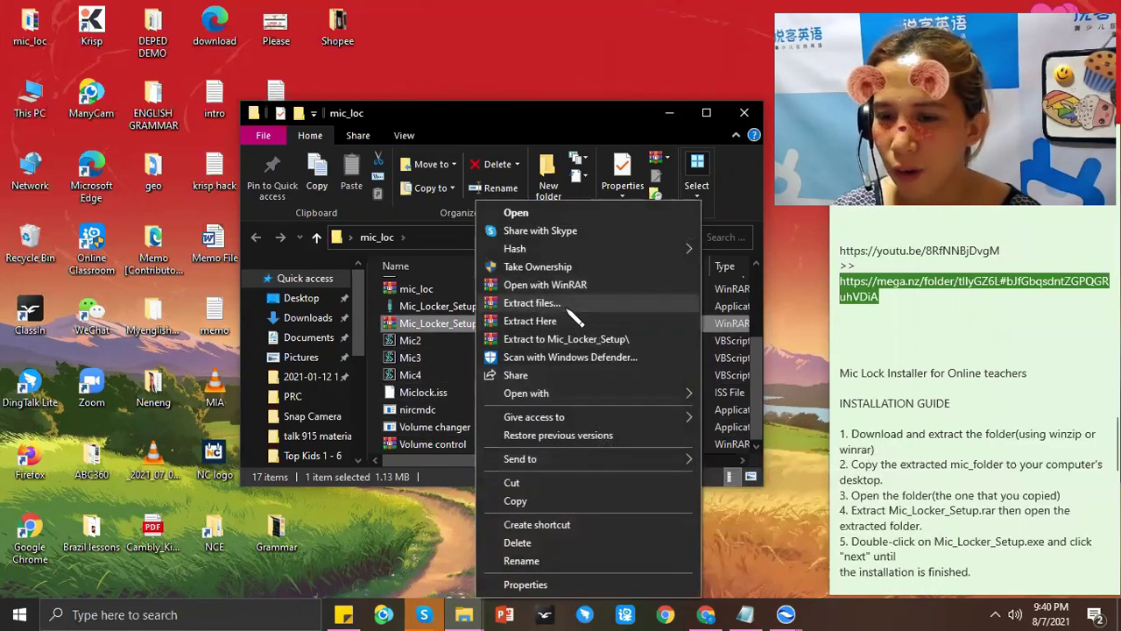
click(569, 323)
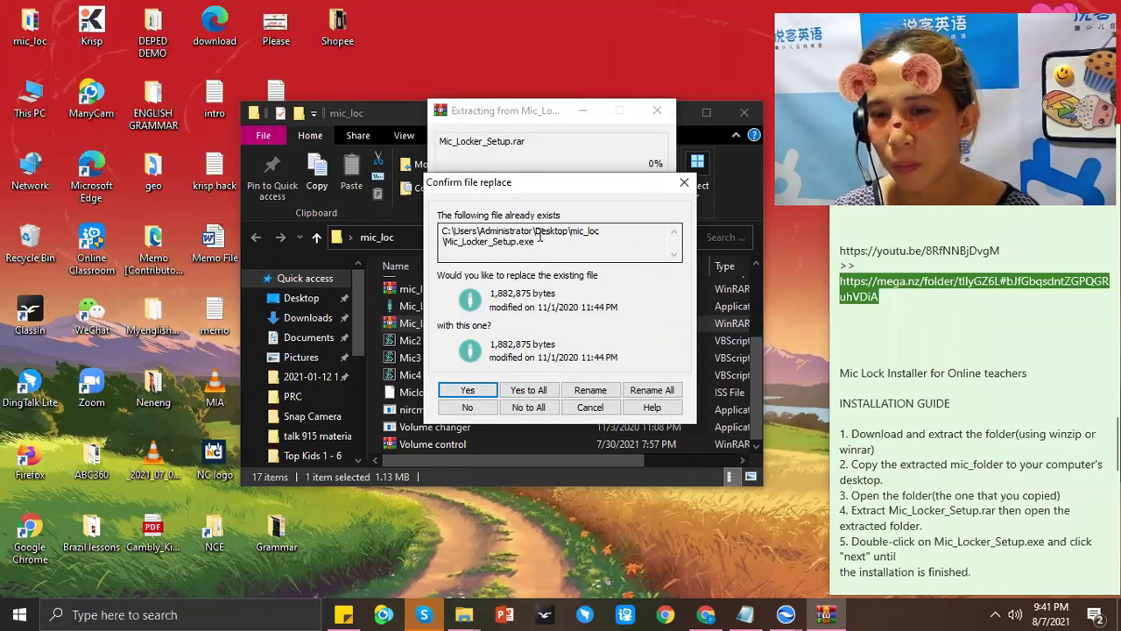
click(478, 391)
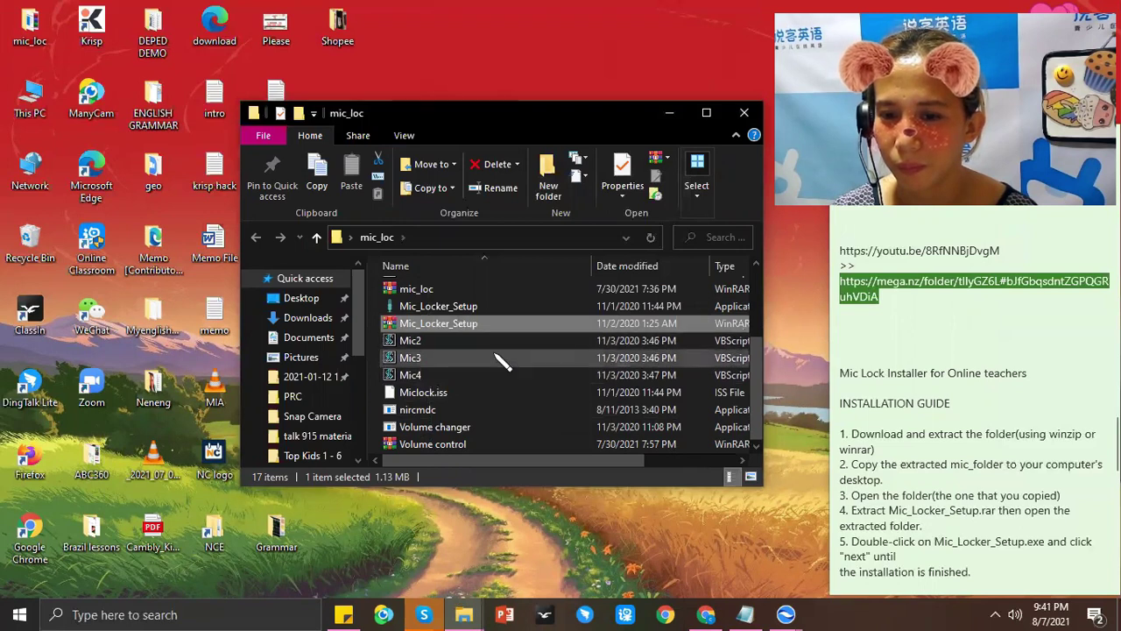
scroll(458, 420, up, 2)
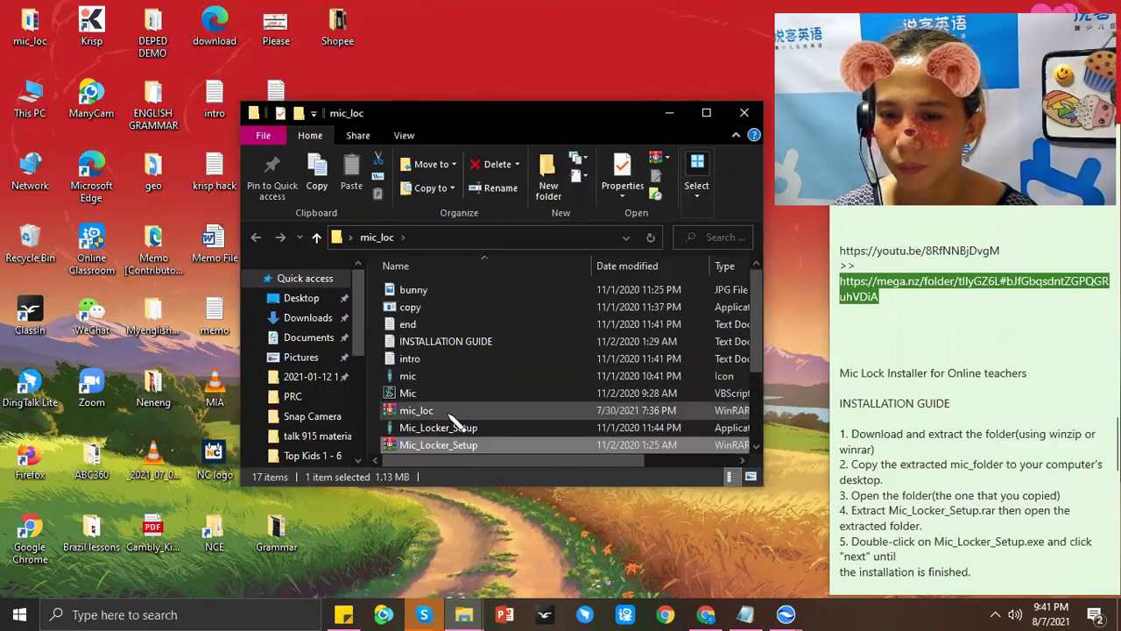
scroll(459, 411, down, 1)
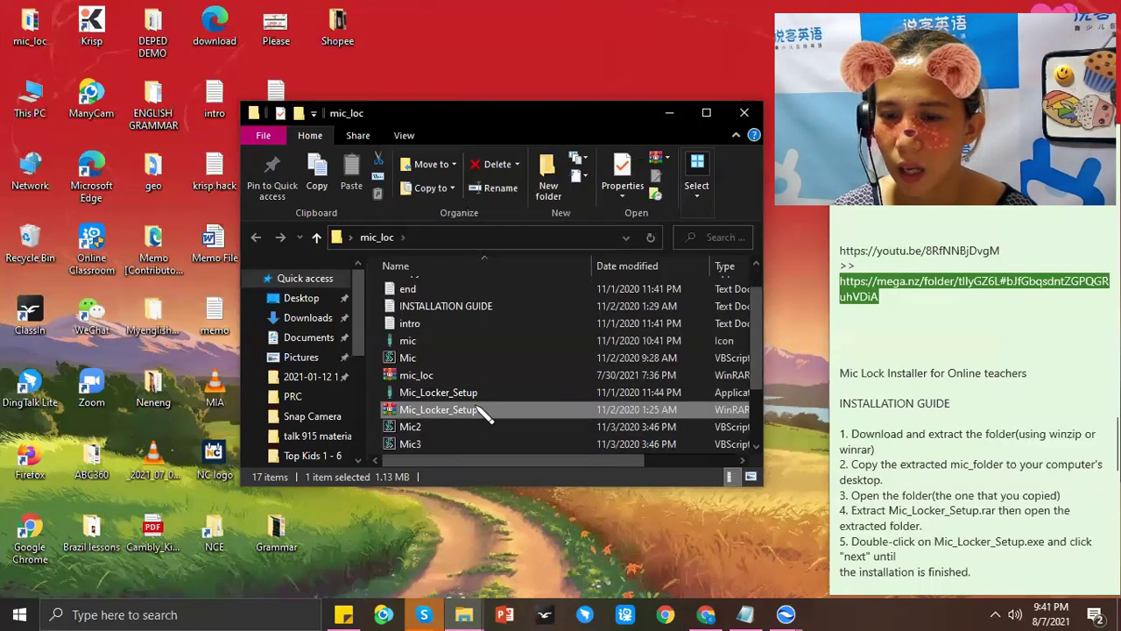
scroll(489, 410, down, 1)
scroll(488, 409, down, 1)
scroll(486, 393, up, 1)
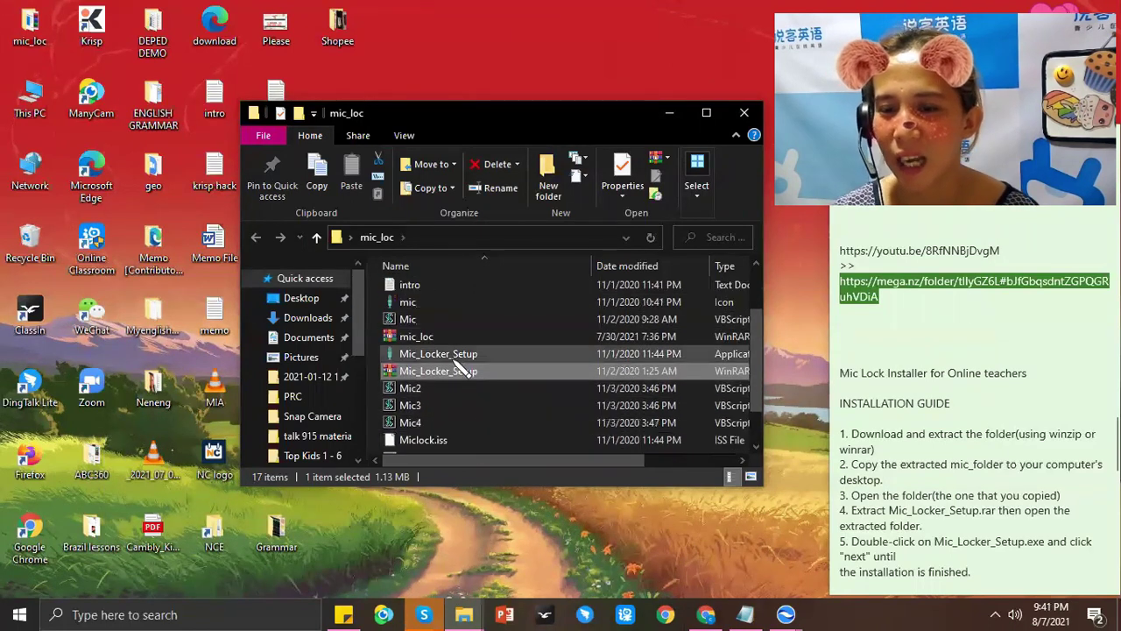
click(456, 353)
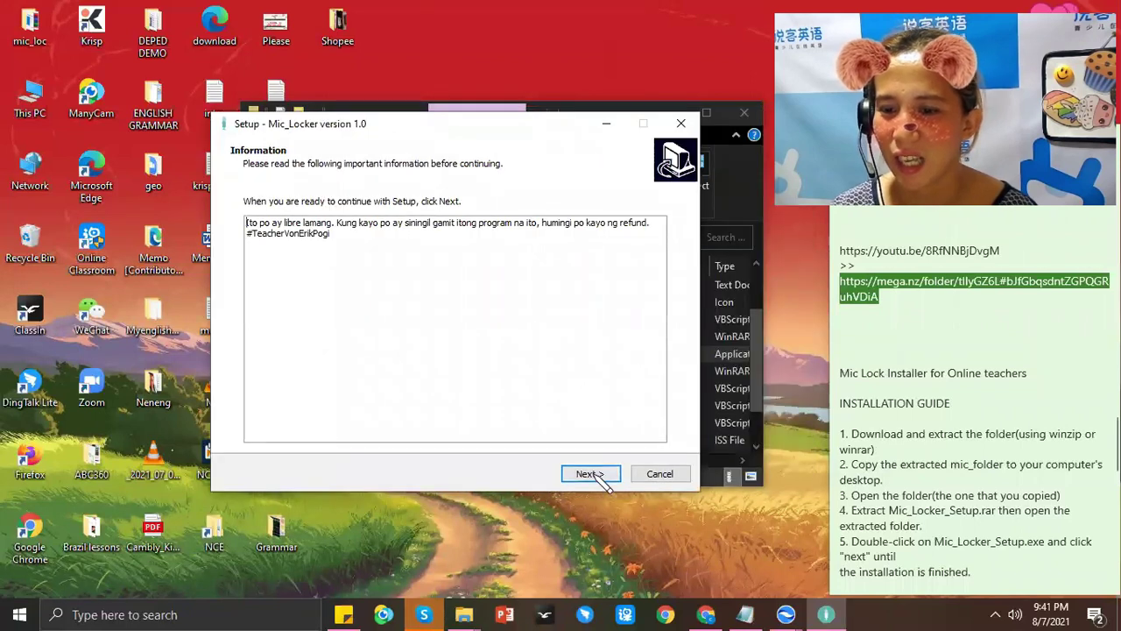
- Install Mic_Locker through the setup wizard, keeping the desktop shortcut option
click(590, 472)
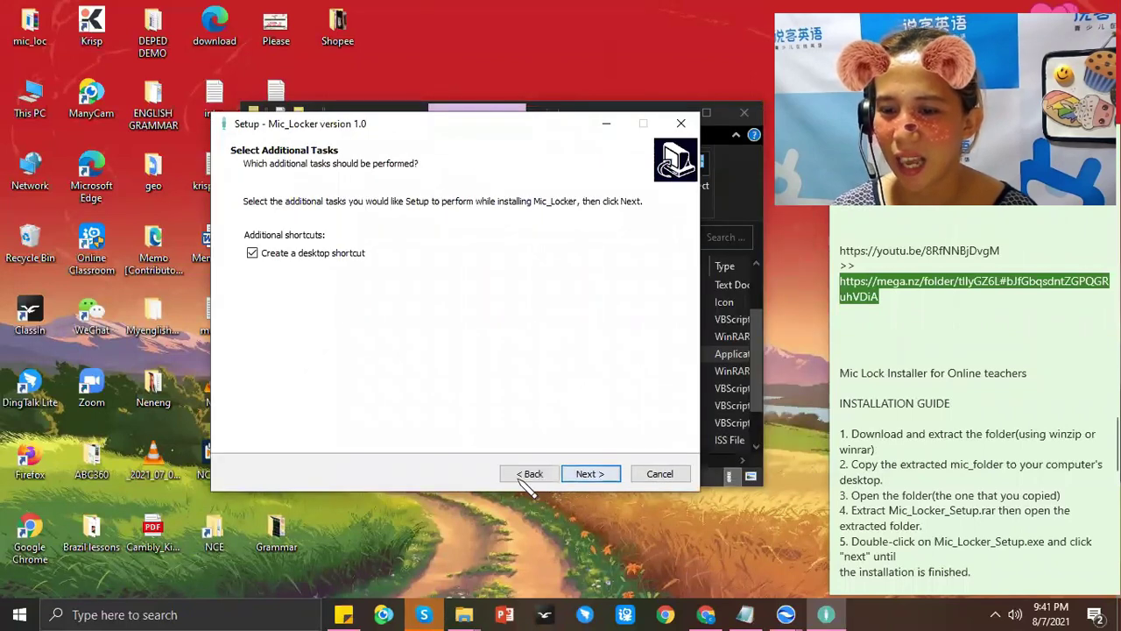
click(585, 471)
click(589, 474)
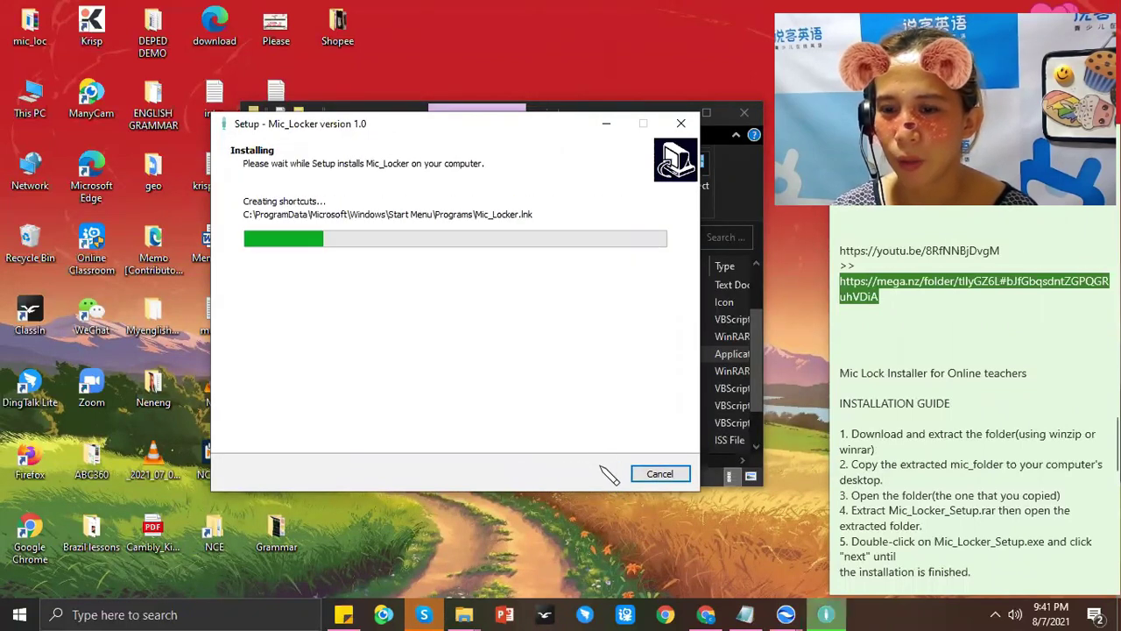
click(589, 474)
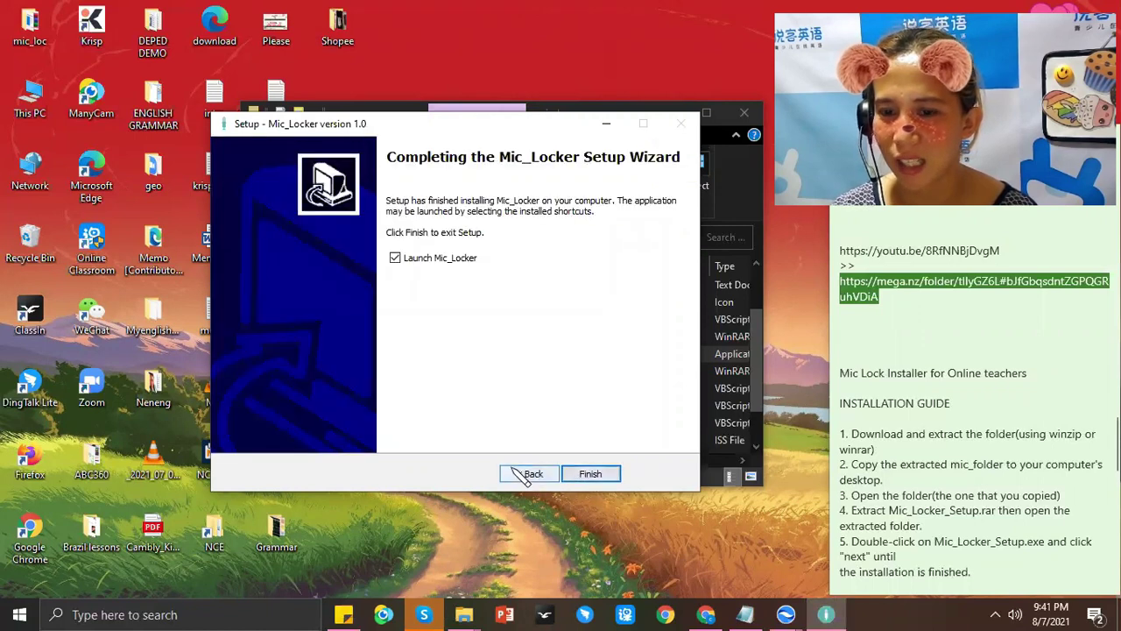
click(601, 478)
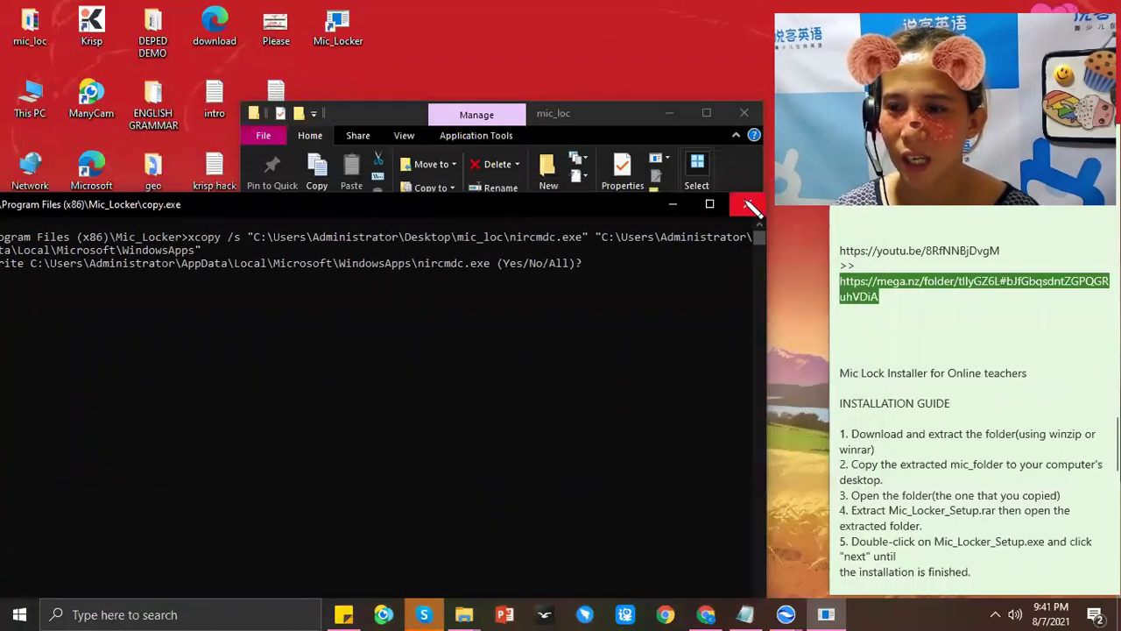
- Answer the xcopy console prompt and close the mic_loc folder window
drag(412, 210, 444, 197)
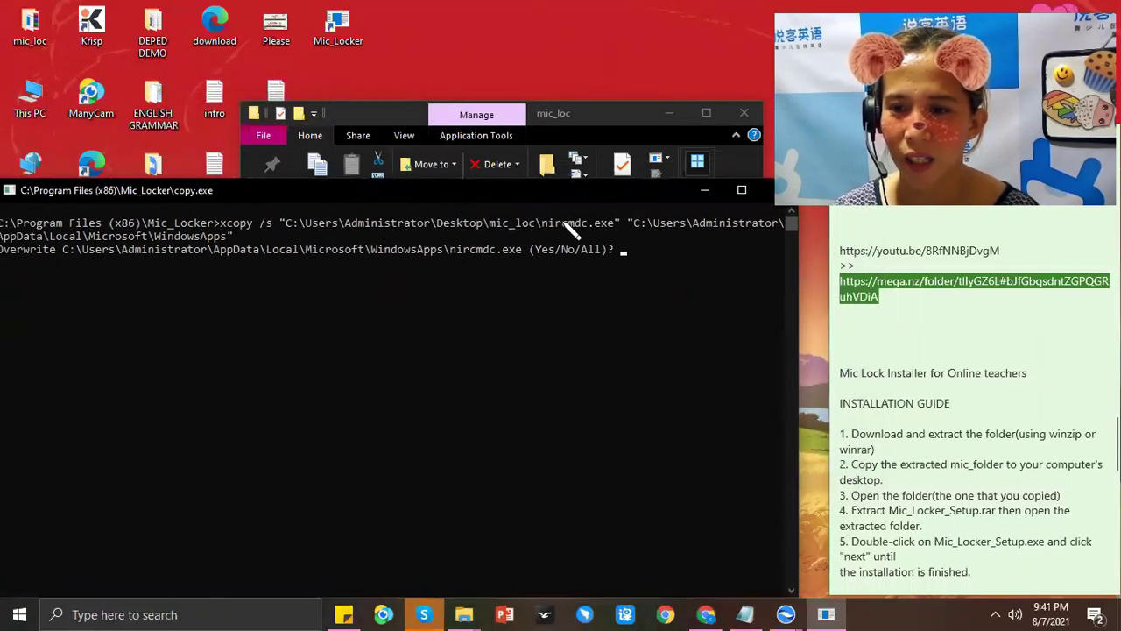
key(y)
click(744, 114)
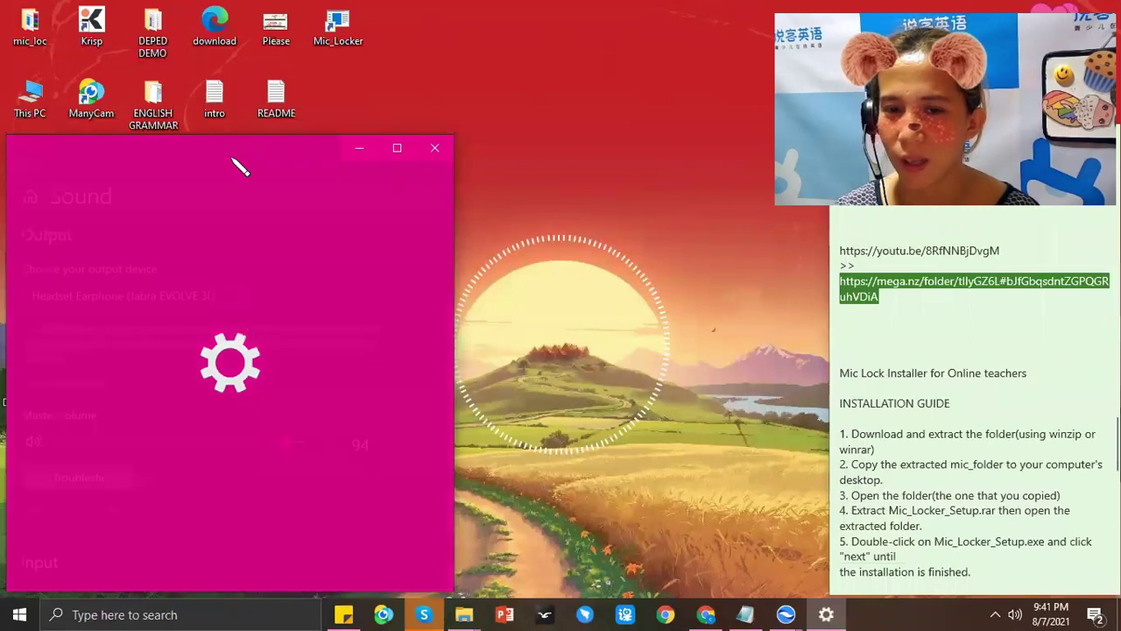
- Open the Sound Control Panel's Recording list and the Krisp Microphone Properties dialog
drag(245, 155, 287, 85)
scroll(219, 451, down, 8)
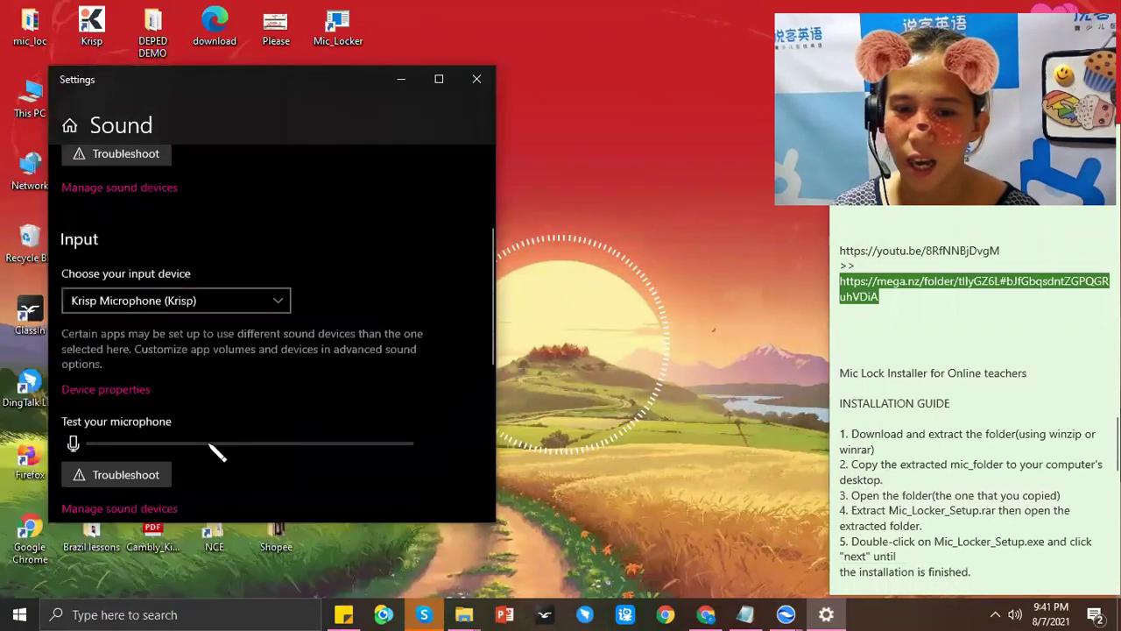
scroll(131, 450, down, 6)
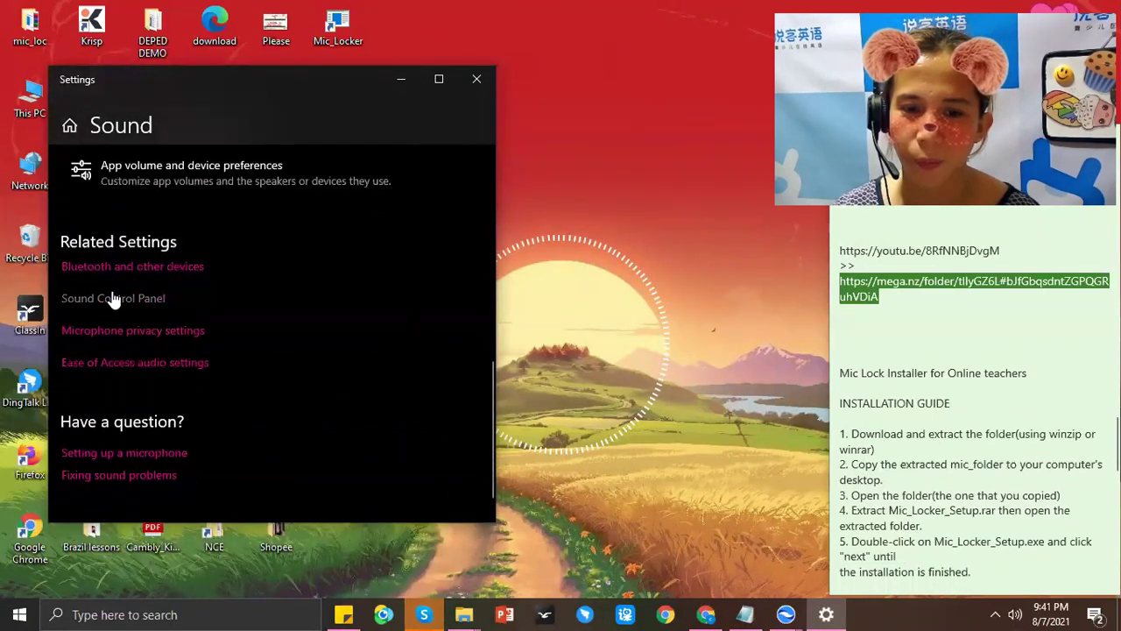
click(113, 298)
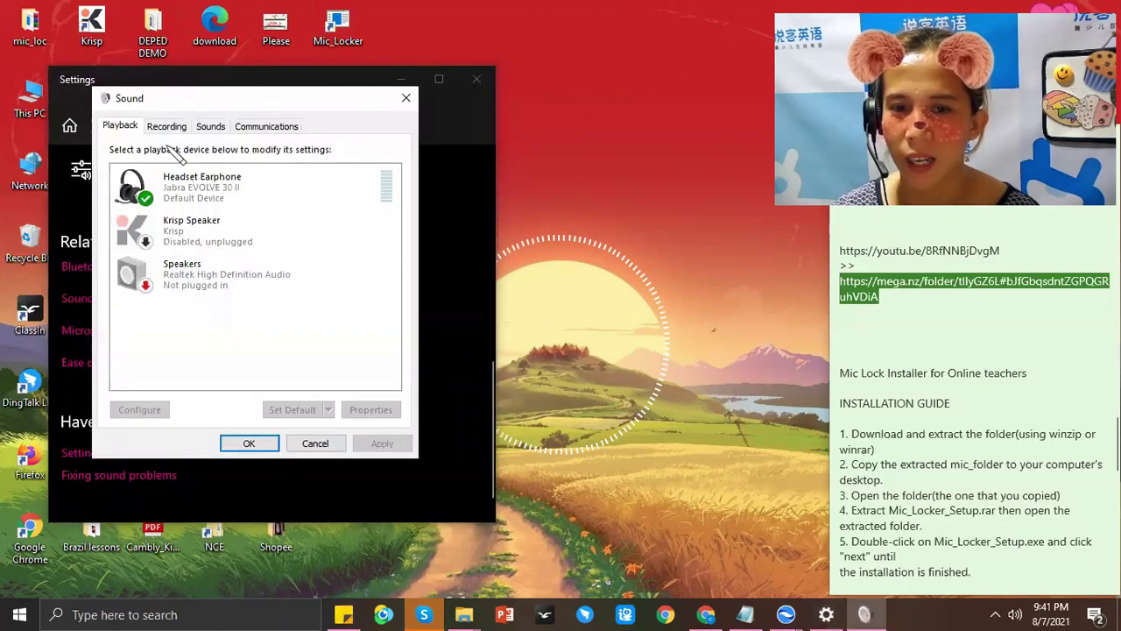
click(174, 125)
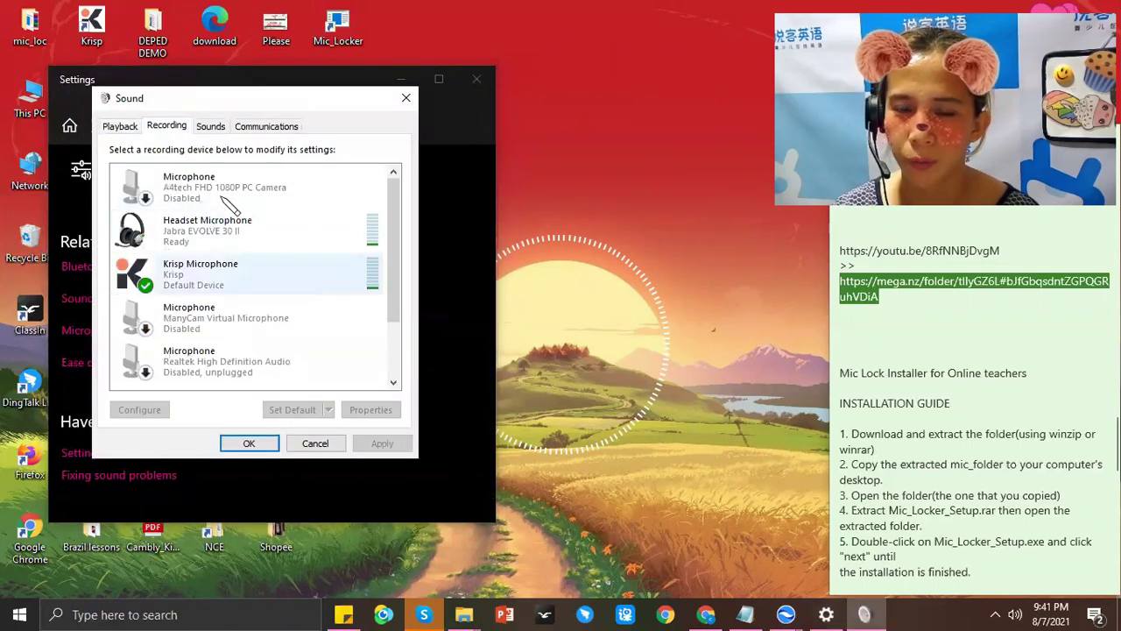
click(226, 285)
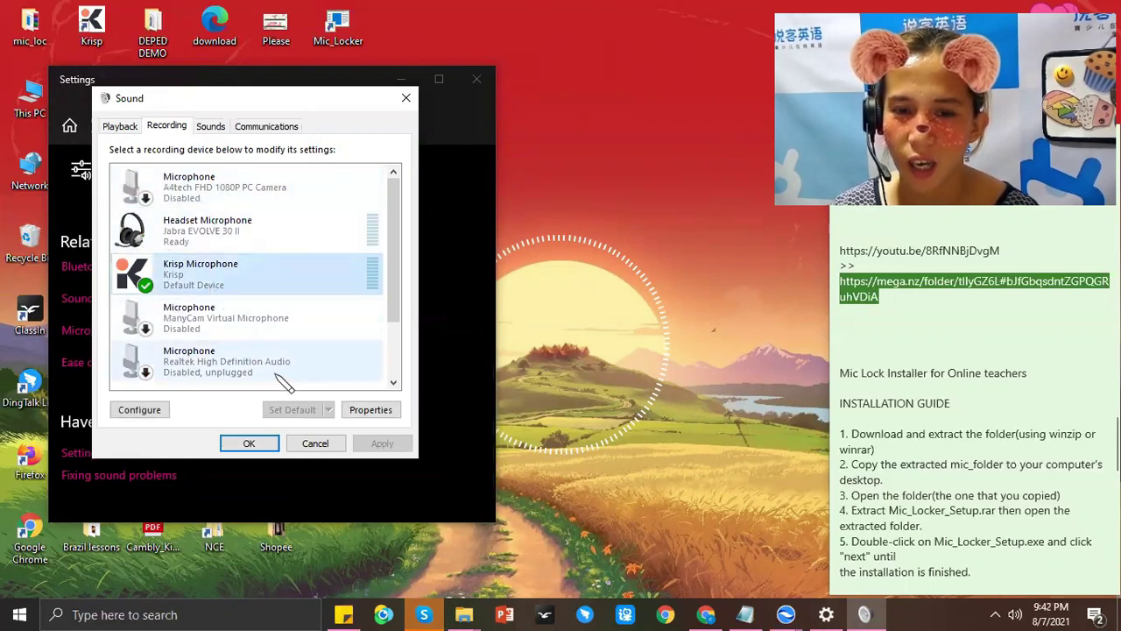
click(370, 410)
click(183, 190)
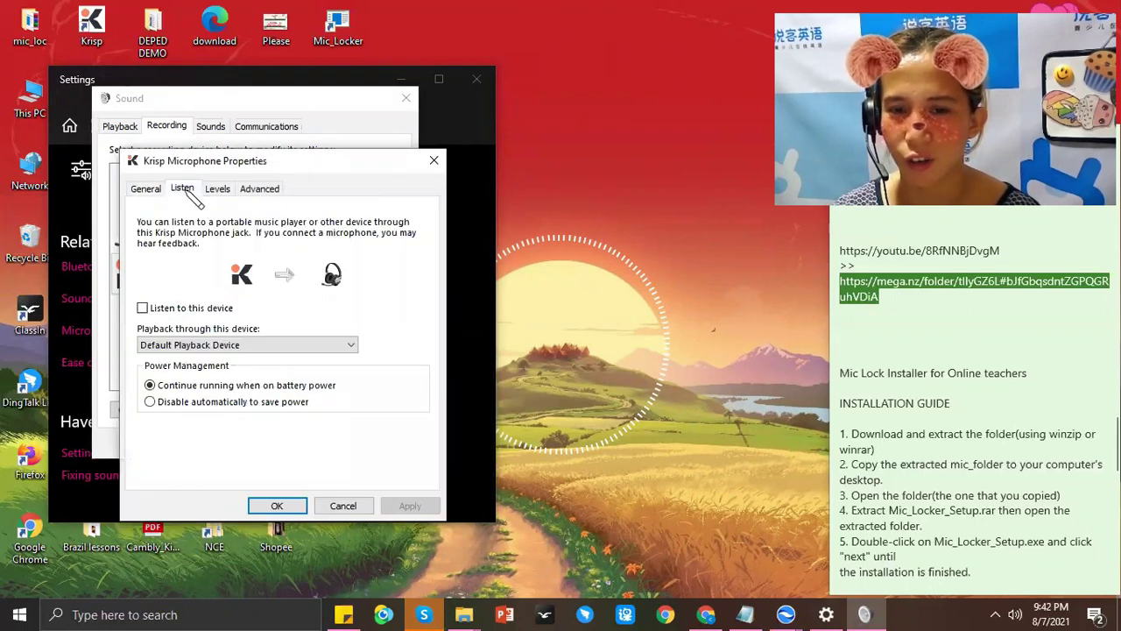
- Set the Krisp Microphone level to 23 on the Levels tab and confirm with OK
click(216, 190)
click(238, 240)
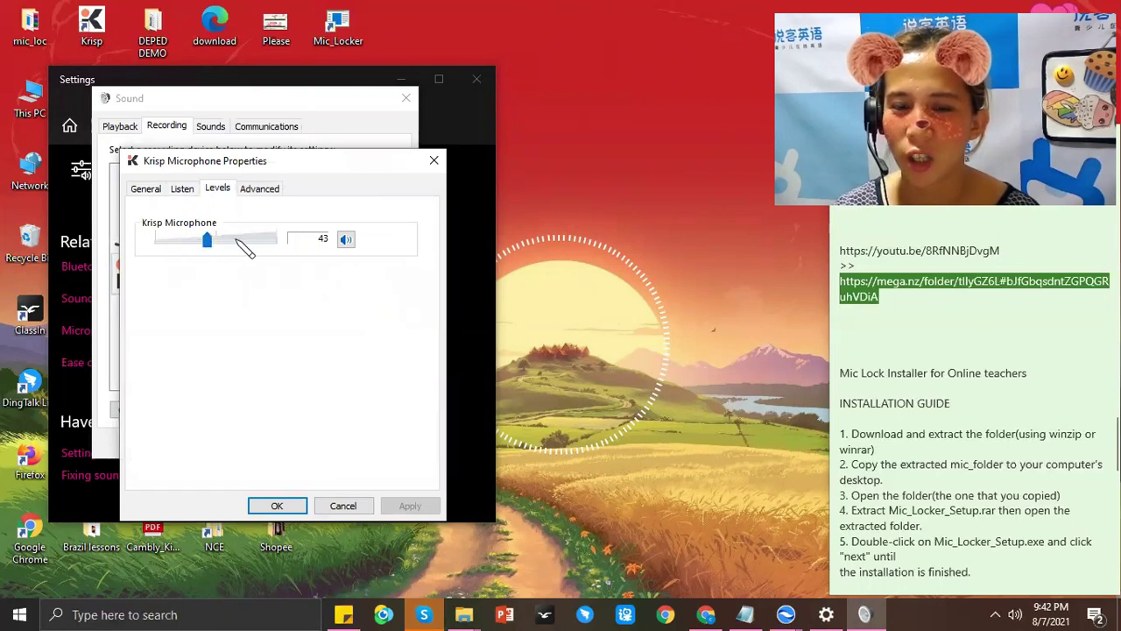
scroll(253, 234, up, 2)
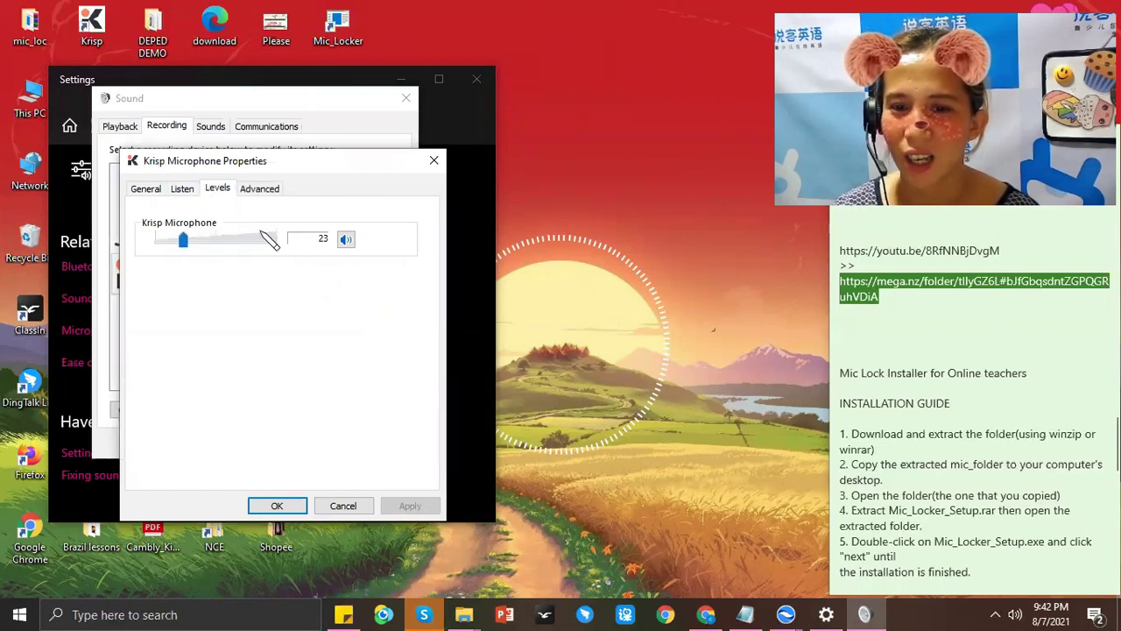
scroll(267, 245, down, 3)
scroll(263, 250, up, 3)
scroll(245, 245, down, 1)
click(184, 244)
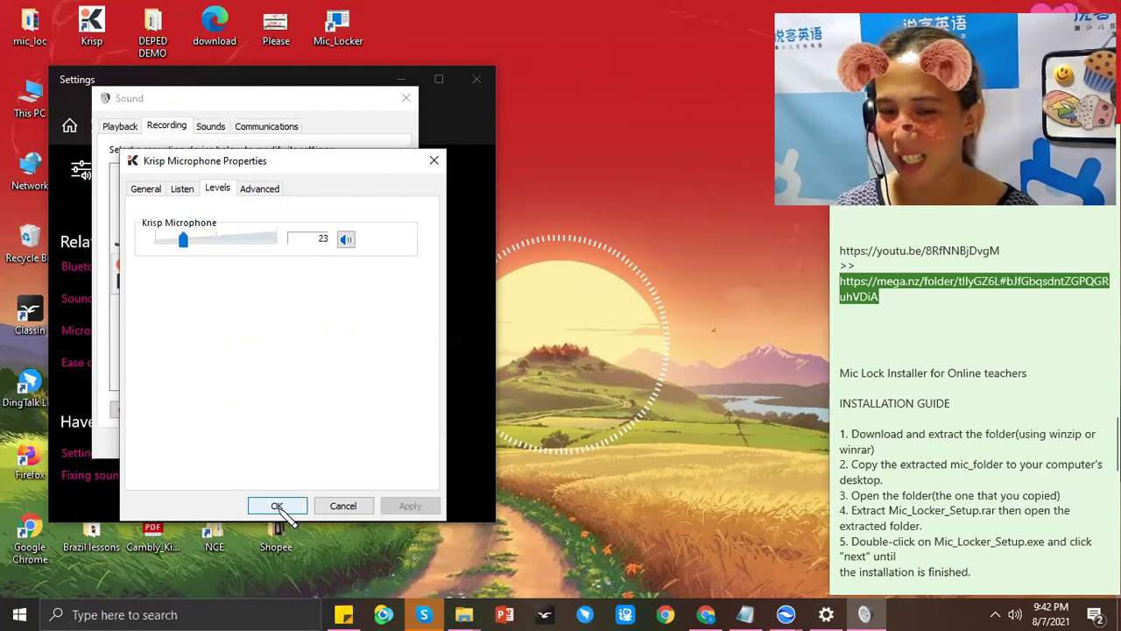
click(277, 508)
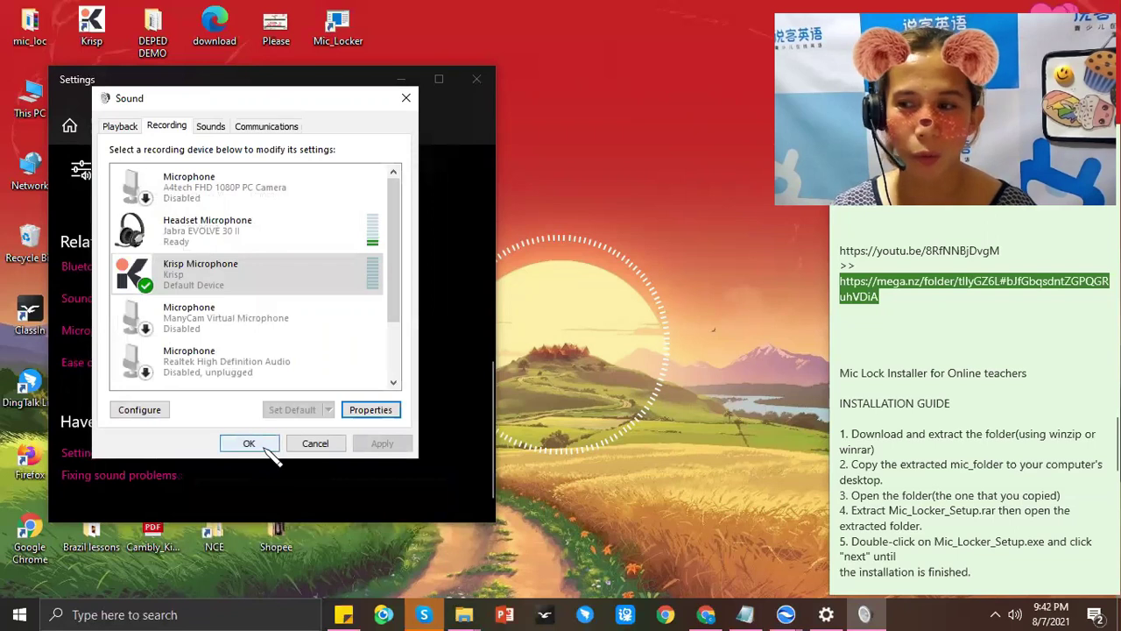